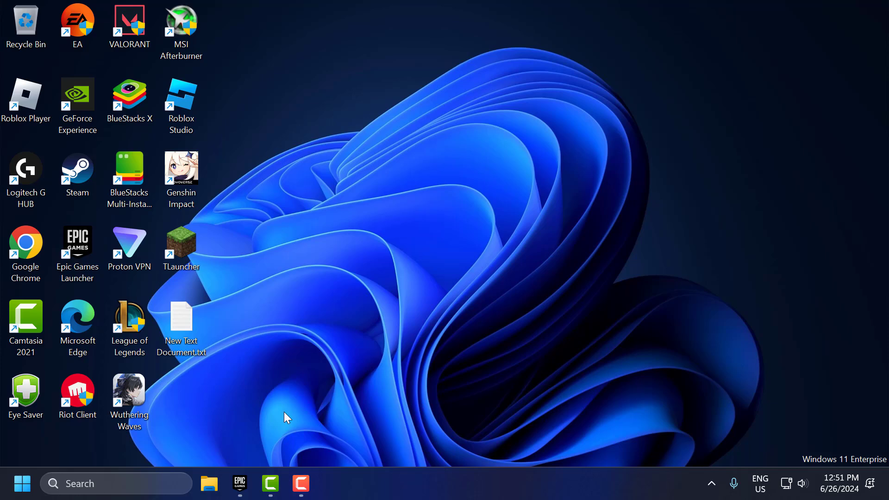
Open the Manage panel for Fortnite from the Epic Games Launcher library.
left_click(243, 483)
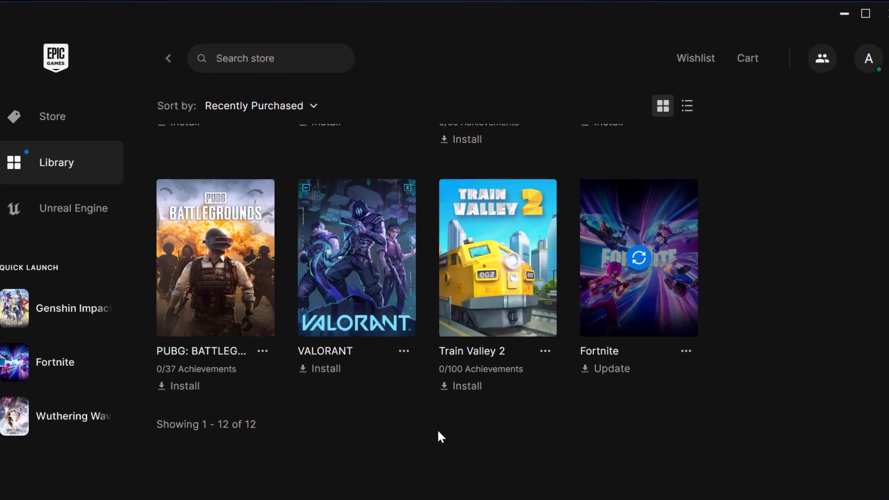
left_click(686, 352)
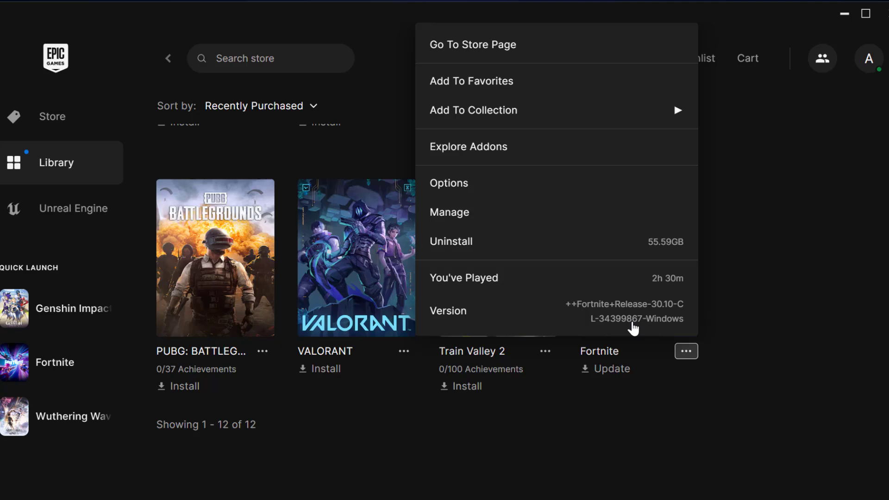
left_click(481, 219)
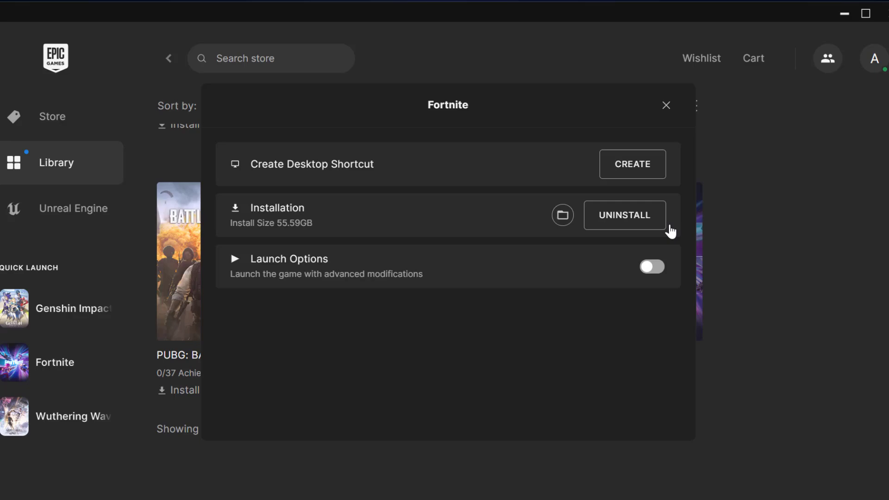
Navigate from Fortnite's install folder to FortniteGame\Binaries\Win64\EasyAntiCheat.
left_click(563, 215)
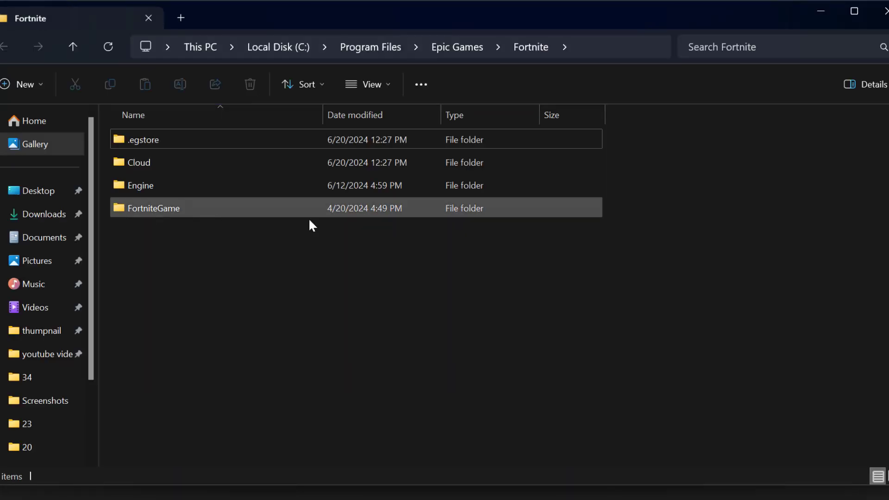
double_click(177, 209)
double_click(148, 137)
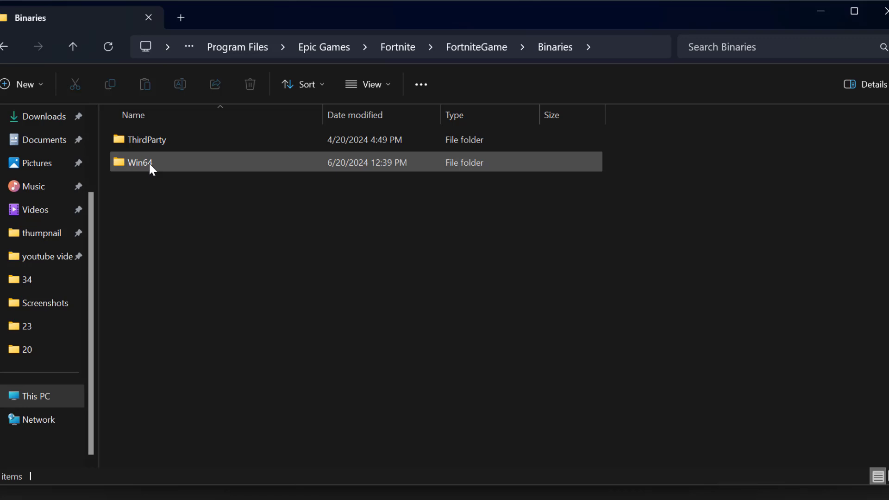
double_click(149, 162)
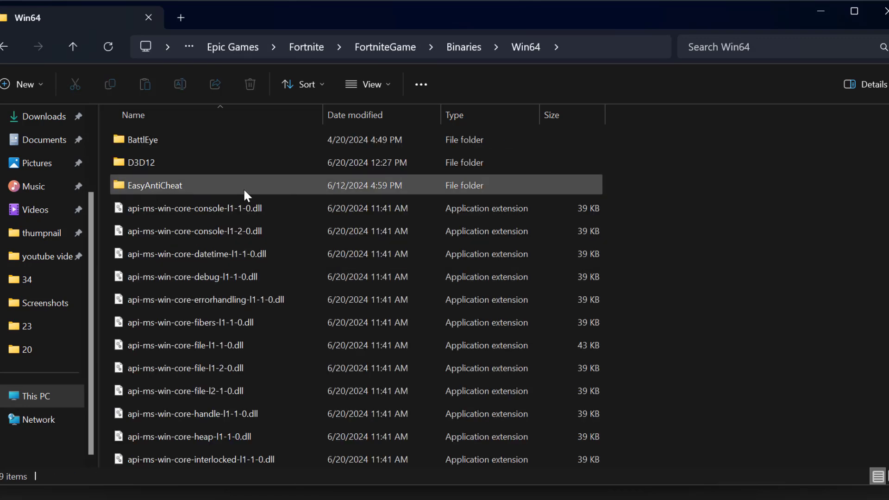
double_click(192, 185)
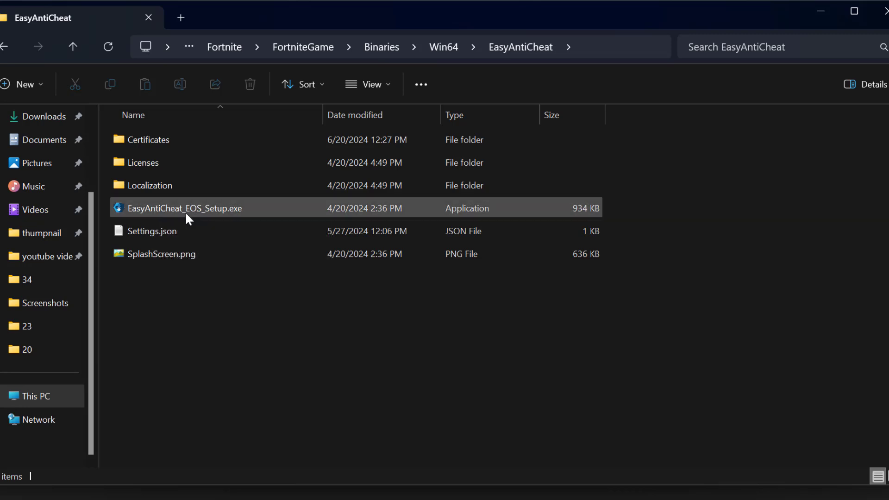
Create a shortcut to EasyAntiCheat_EOS_Setup.exe using Create shortcut under Show more options.
left_click(164, 210)
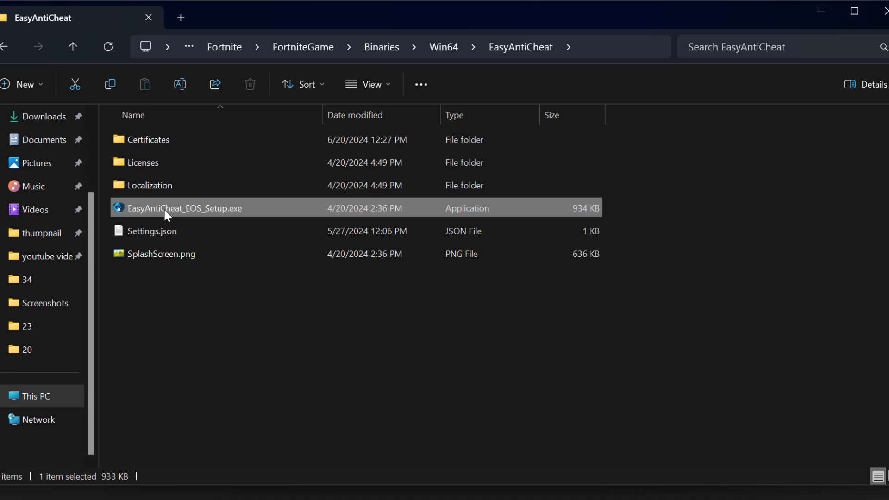
right_click(164, 210)
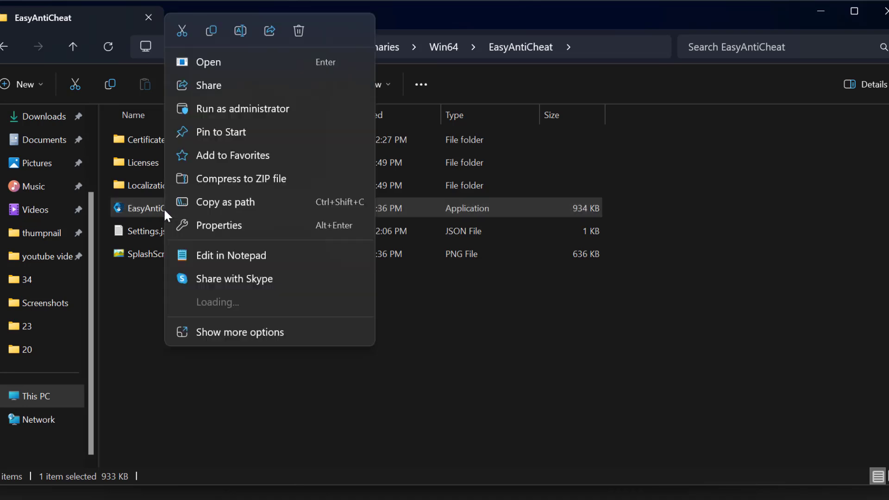
left_click(306, 332)
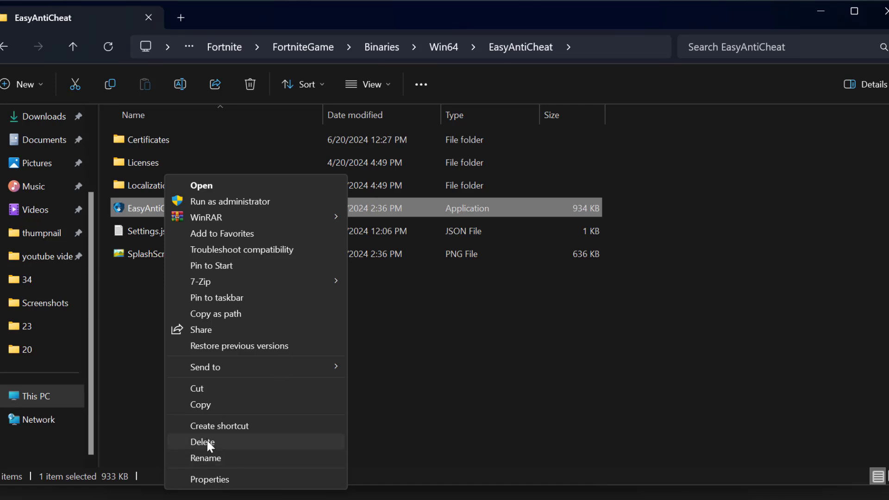
left_click(256, 425)
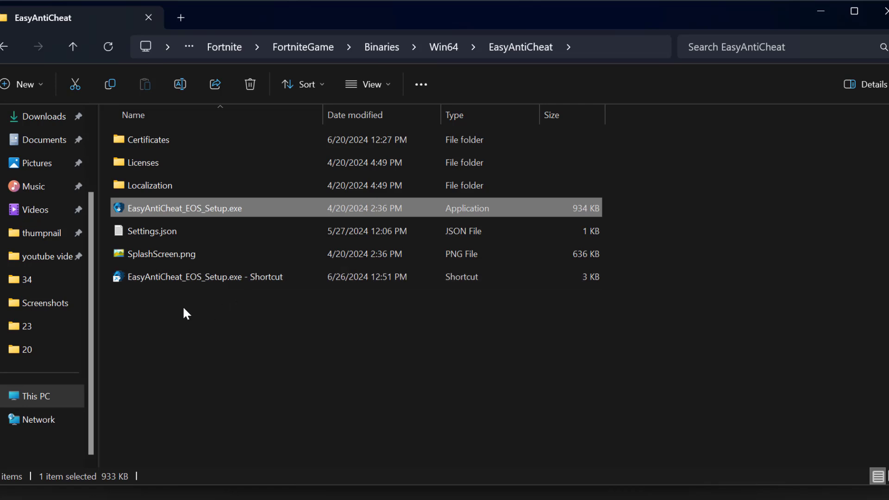
Append ' repair' to the EasyAntiCheat_EOS_Setup shortcut's Target in Properties and apply it.
left_click(185, 279)
right_click(182, 274)
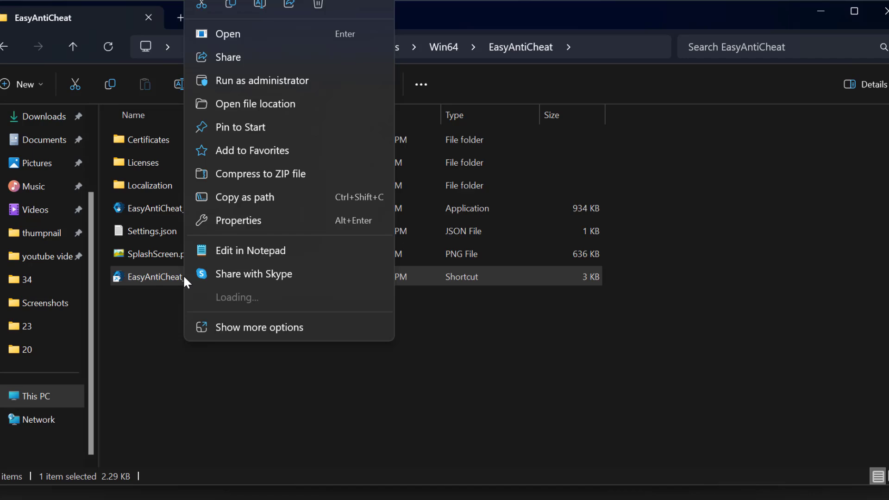
left_click(218, 223)
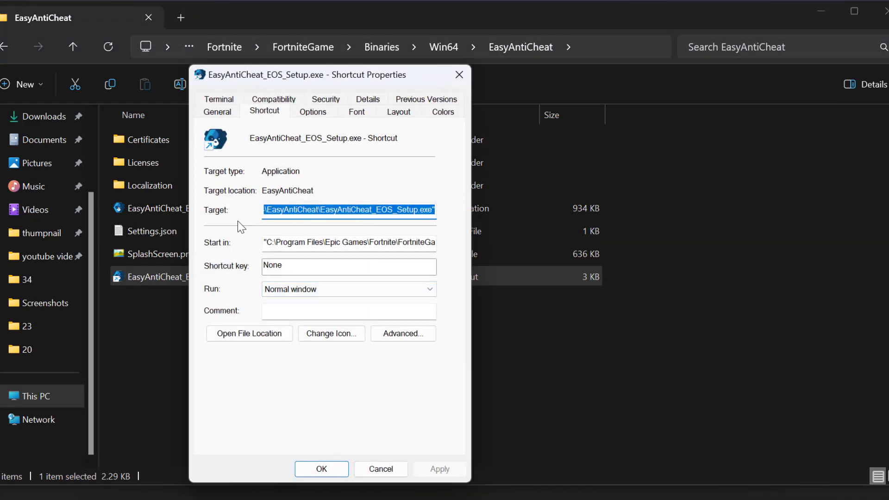
left_click(337, 210)
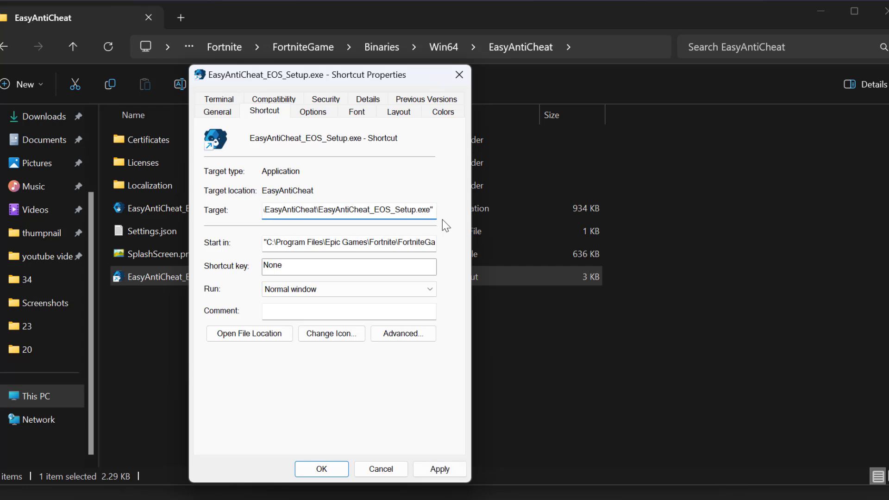
type("re")
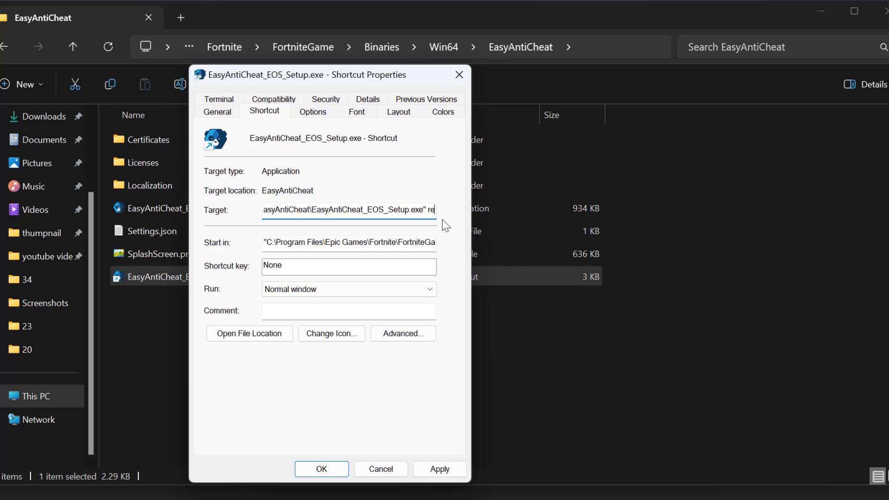
type("pair")
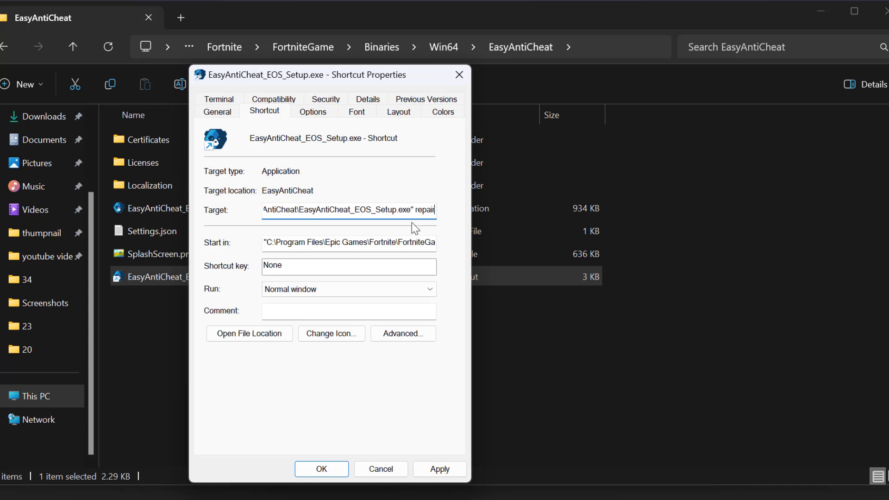
left_click(437, 470)
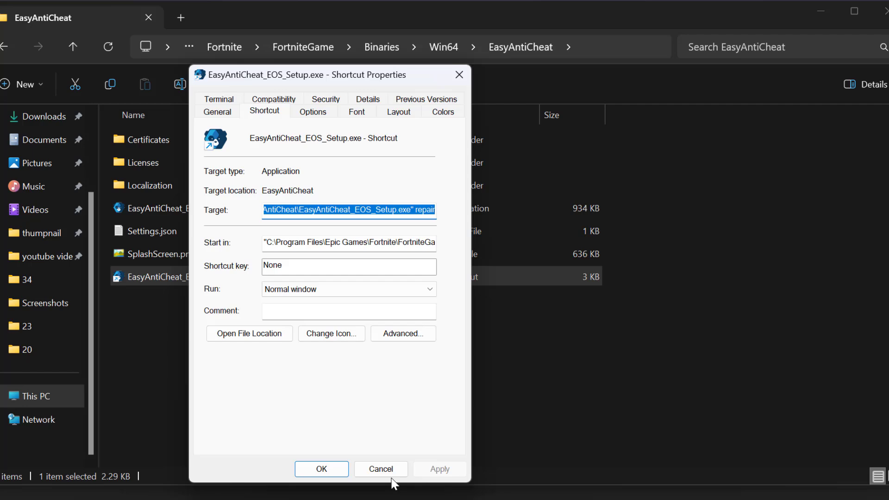
left_click(323, 470)
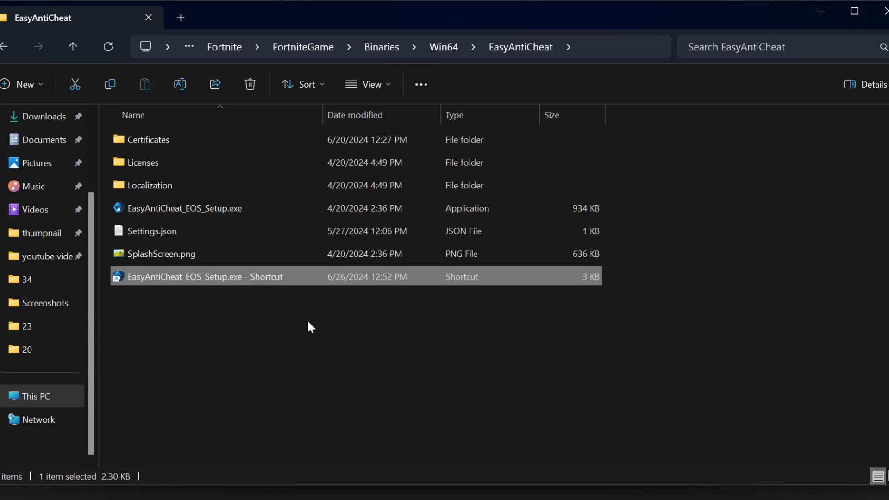
Run the repair shortcut, close Explorer and Fortnite's Manage panel, and minimize the launcher.
key("Return")
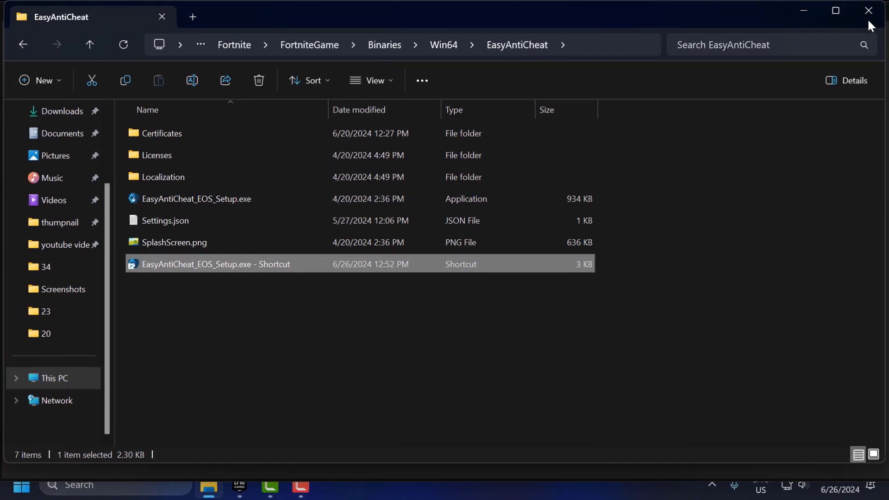
left_click(867, 18)
left_click(656, 100)
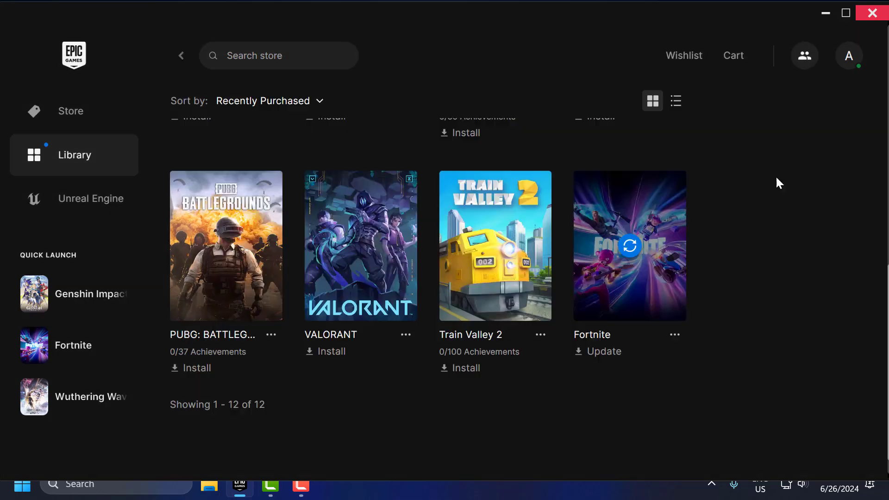
left_click(825, 13)
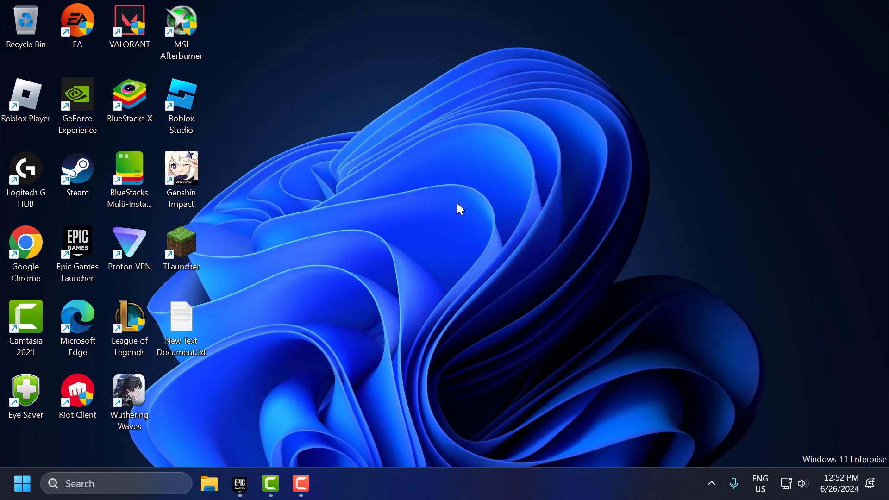